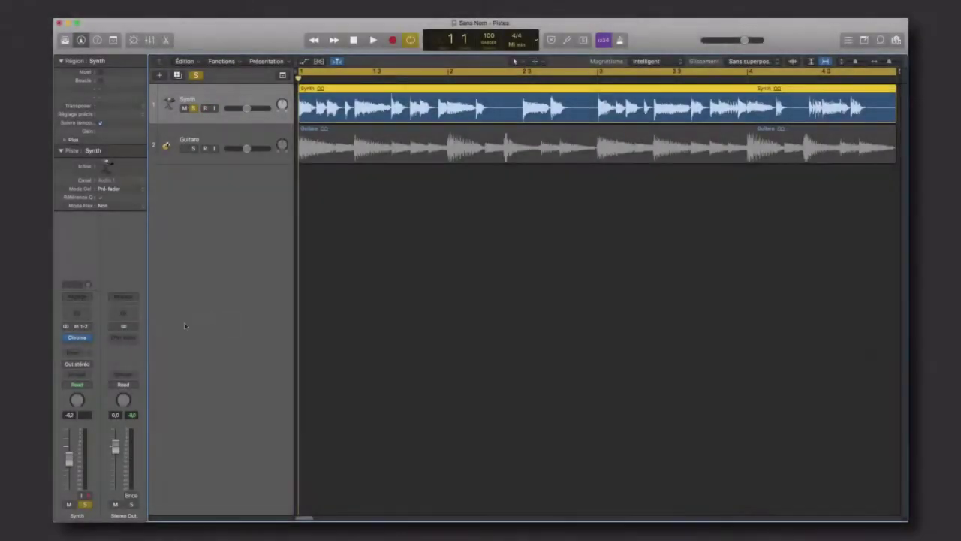
- Open the ChromaVerb on the Synth track, start playback and switch the effect on to compare dry and processed sound
{"action": "left_click", "coordinate": [77, 337]}
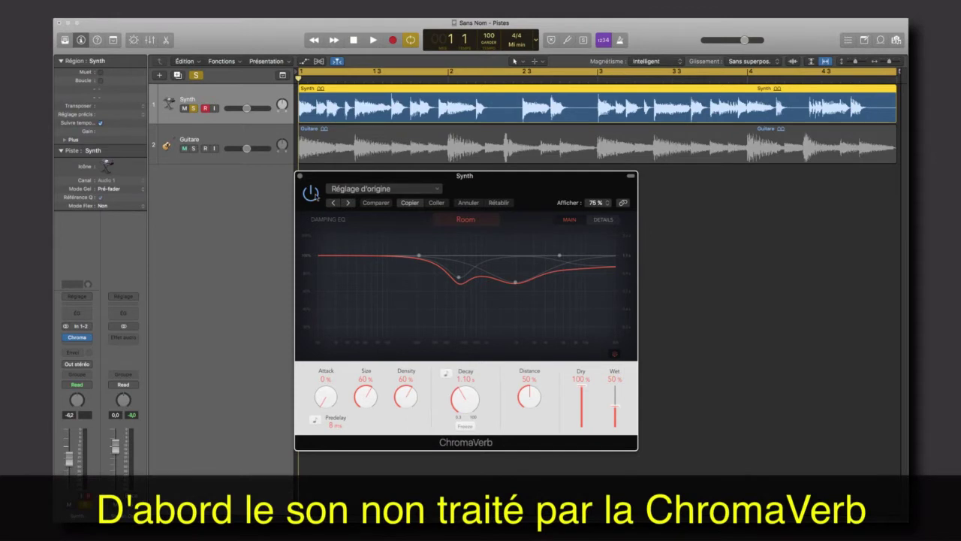
{"action": "key", "text": "space"}
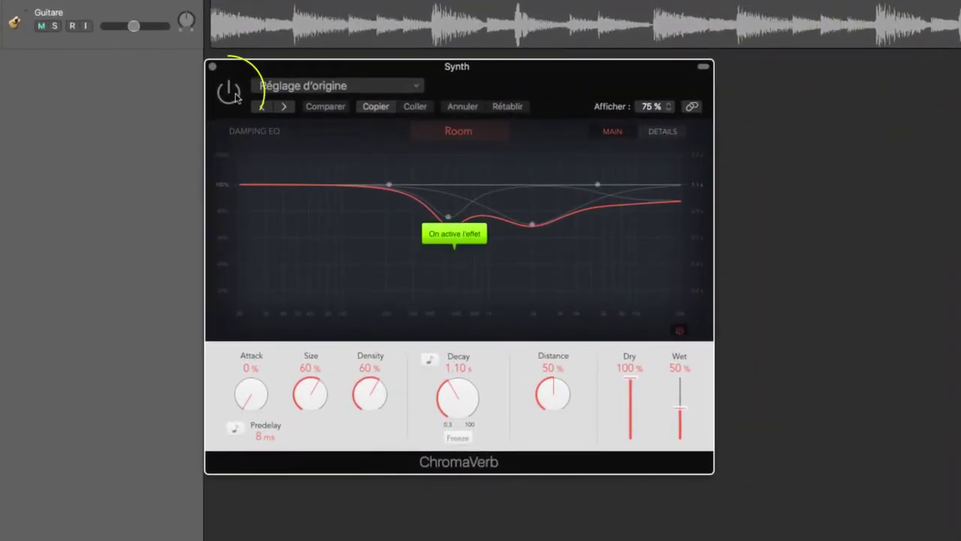
{"action": "left_click", "coordinate": [229, 92]}
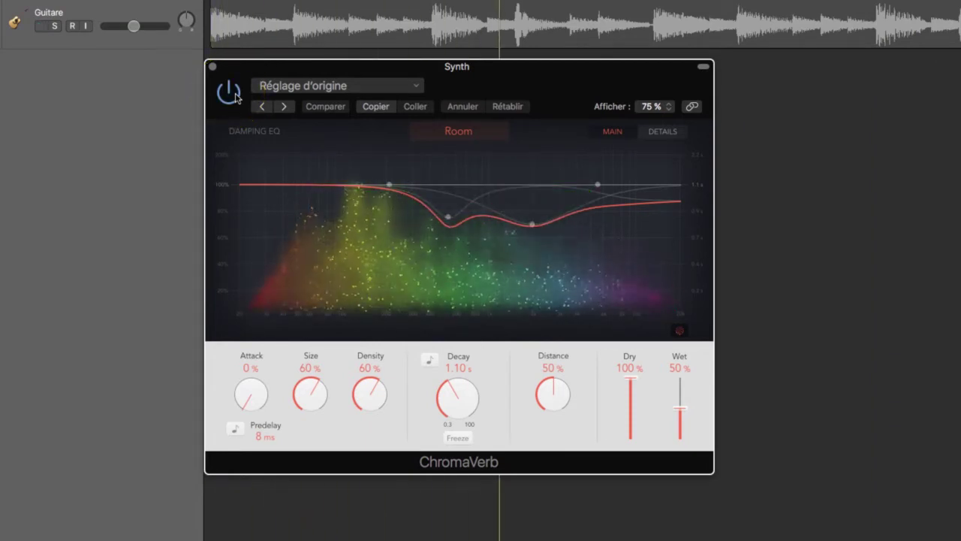
- Look through ChromaVerb's available room algorithms and its detailed output EQ and modulation settings, then return to the main view
{"action": "left_click", "coordinate": [458, 131]}
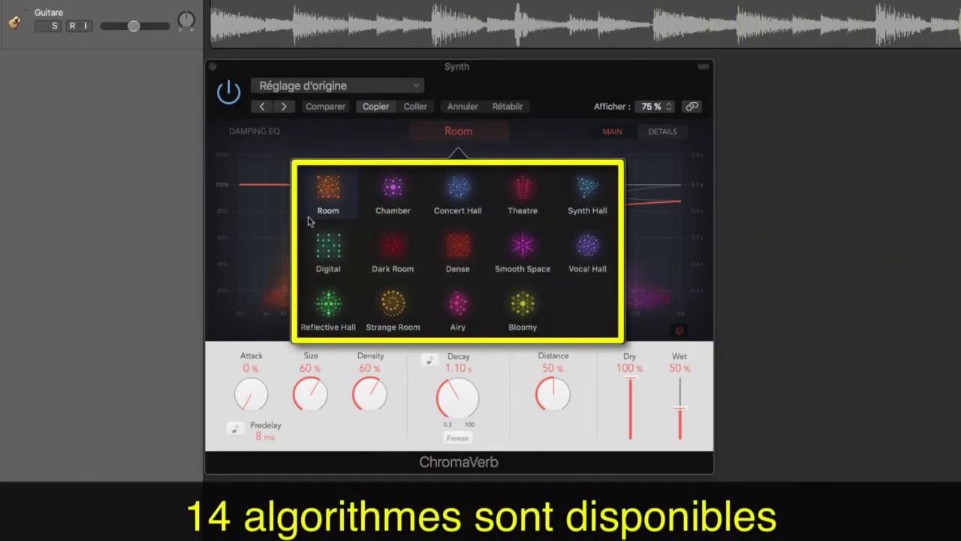
{"action": "left_click", "coordinate": [495, 79]}
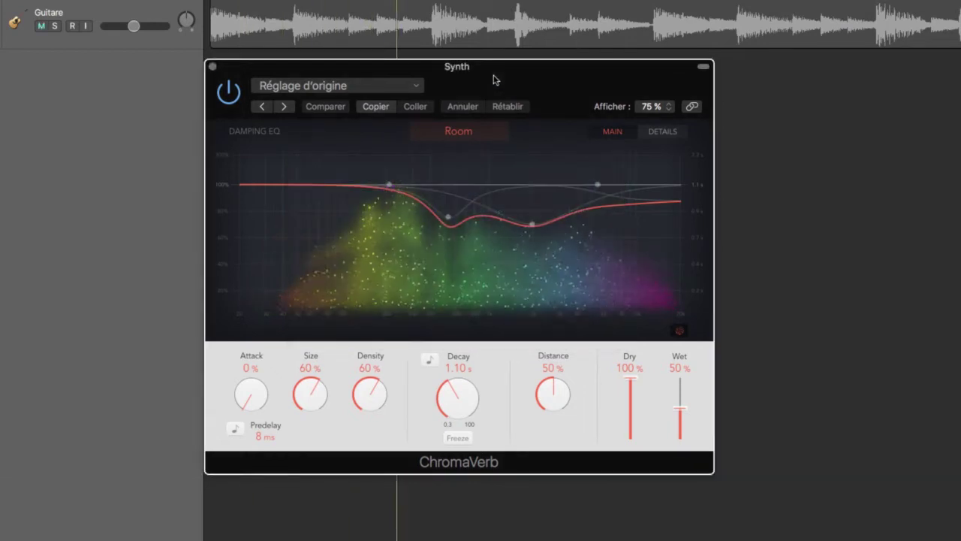
{"action": "left_click", "coordinate": [667, 132]}
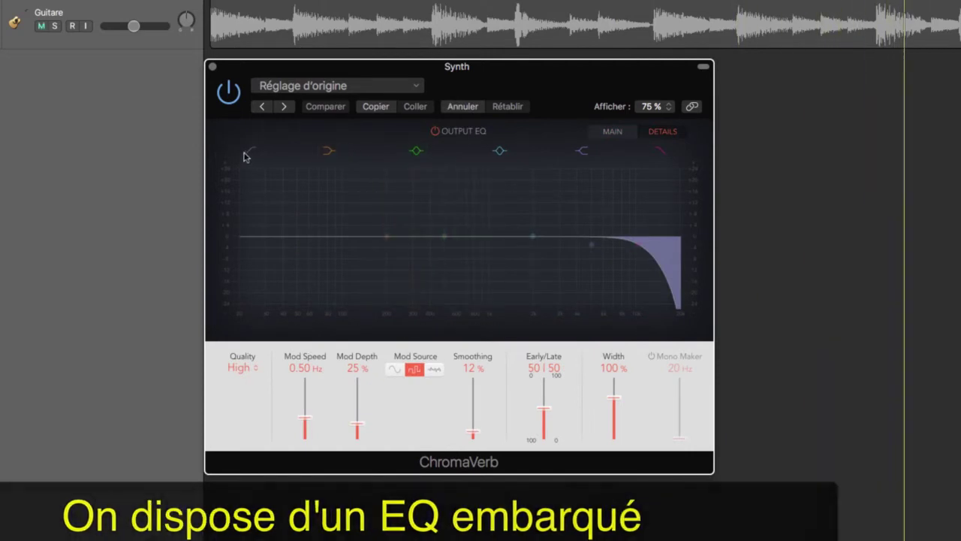
{"action": "left_click", "coordinate": [613, 133]}
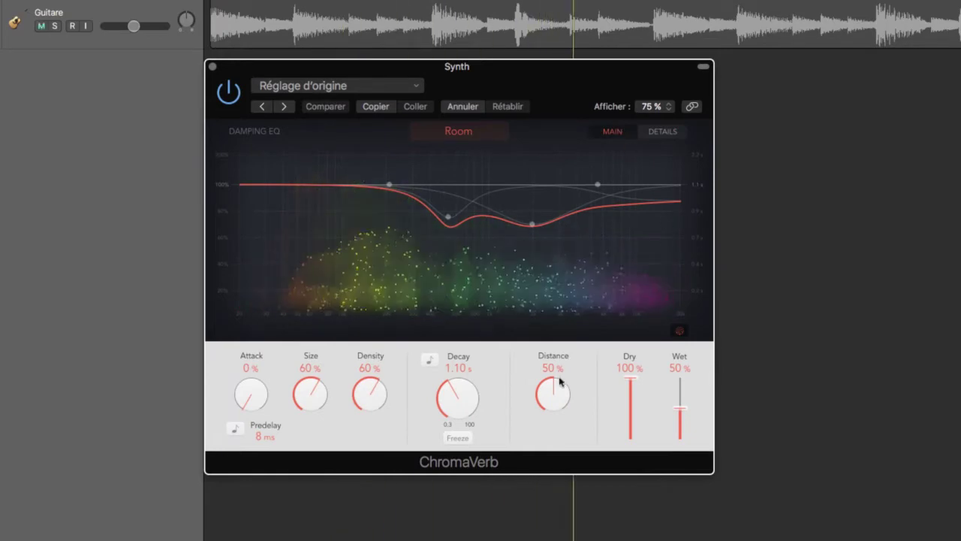
- Try tempo sync on both the reverb's Decay and Predelay, then switch both back to free time values
{"action": "left_click", "coordinate": [429, 360]}
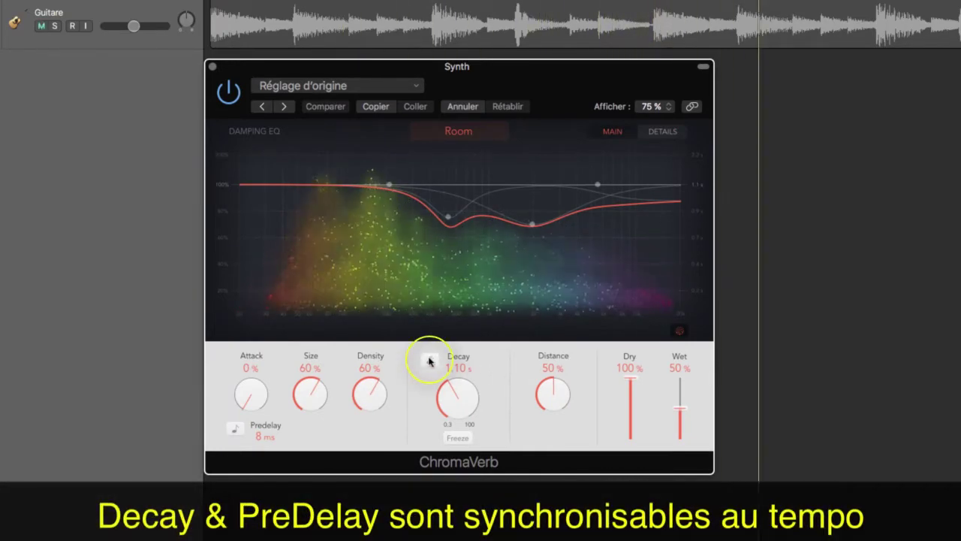
{"action": "left_click", "coordinate": [430, 360]}
{"action": "left_click", "coordinate": [235, 428]}
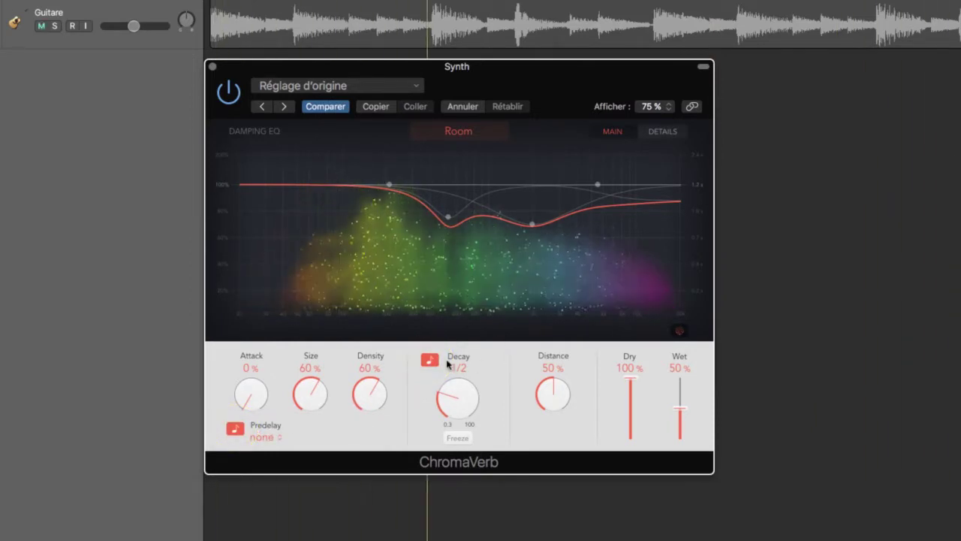
{"action": "left_click", "coordinate": [430, 360]}
{"action": "left_click", "coordinate": [235, 427]}
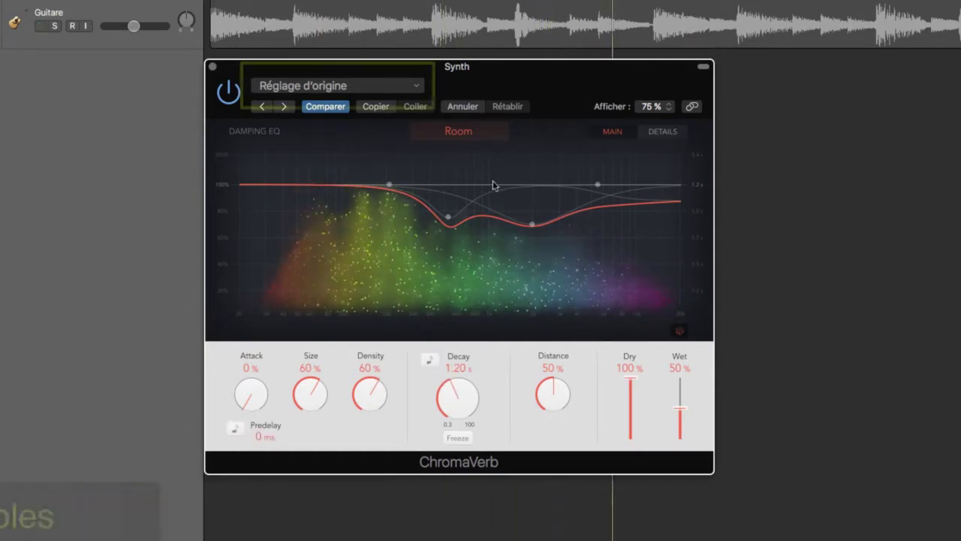
- Load the Large Ambience preset from the Ambiences category for the Synth reverb
{"action": "left_click", "coordinate": [403, 89]}
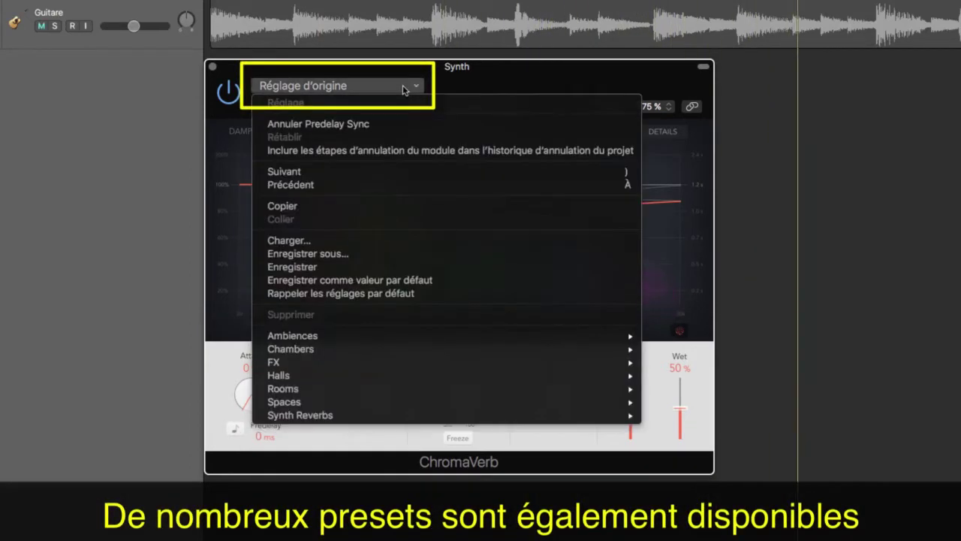
{"action": "mouse_move", "coordinate": [420, 338]}
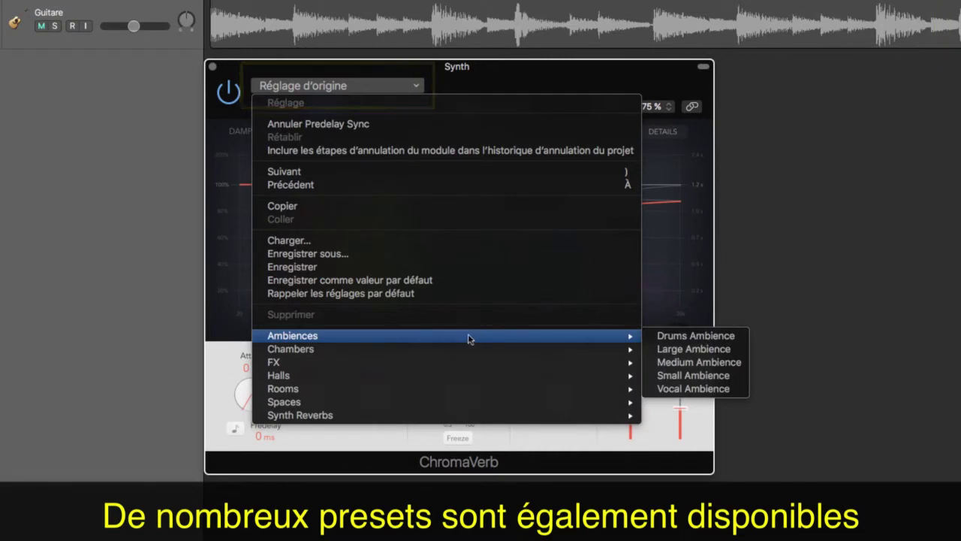
{"action": "left_click", "coordinate": [679, 349]}
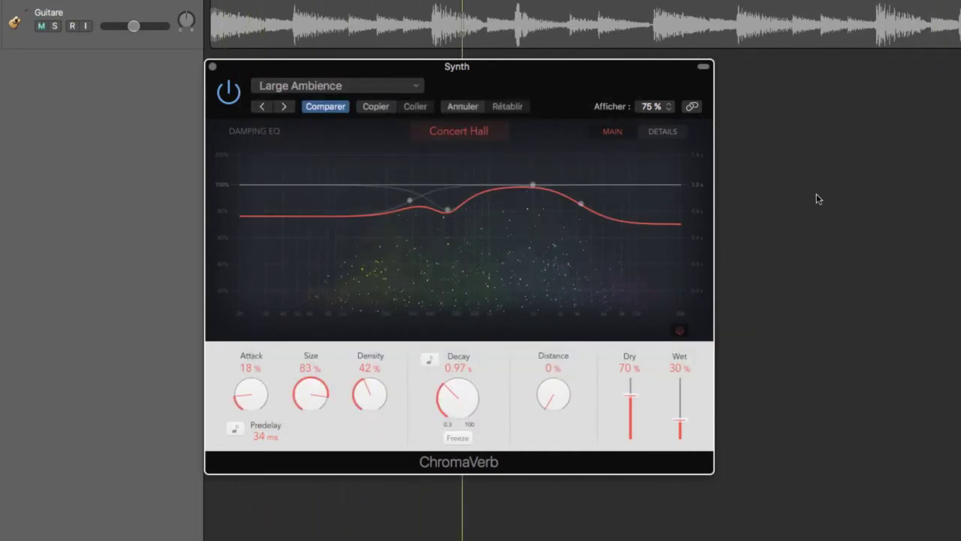
- Audition the Spherical preset from the FX category on the Synth reverb
{"action": "left_click", "coordinate": [412, 87]}
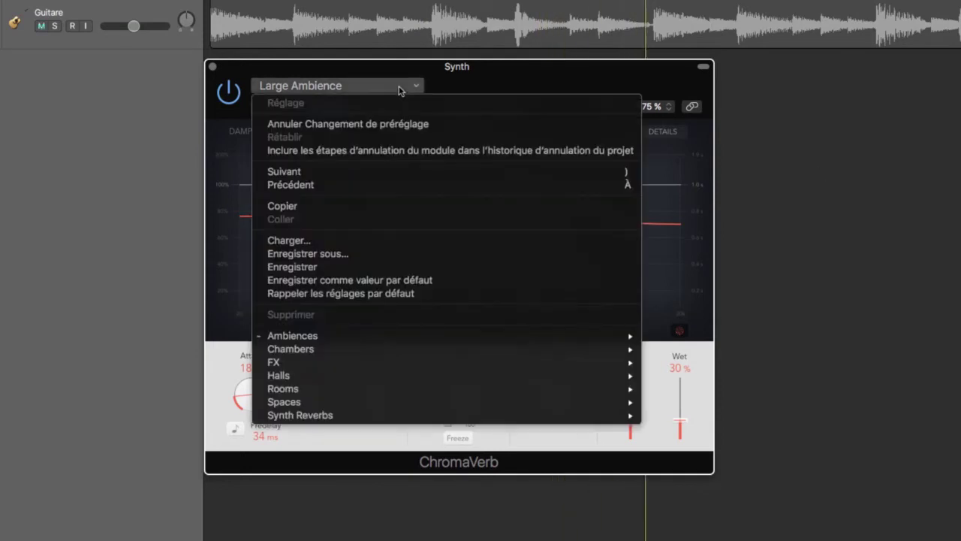
{"action": "mouse_move", "coordinate": [421, 367]}
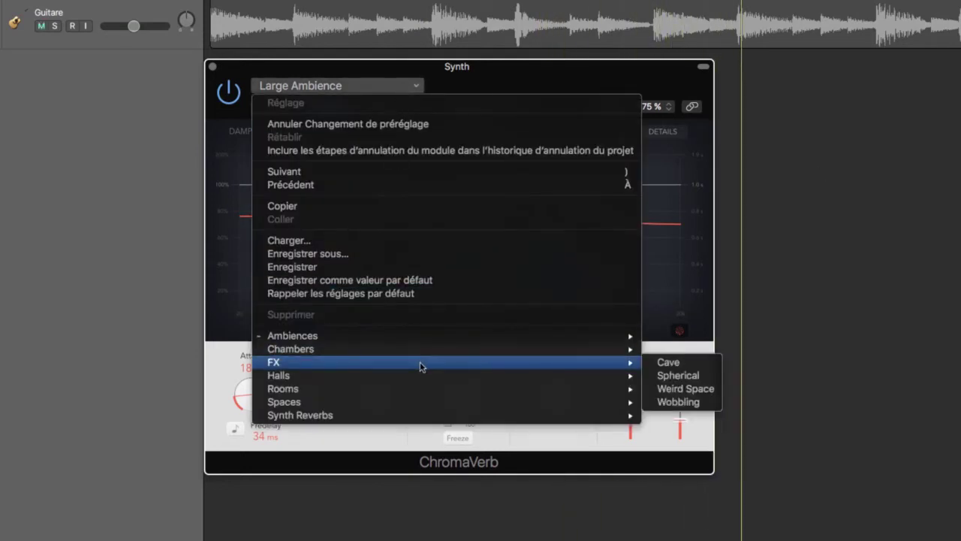
{"action": "left_click", "coordinate": [688, 378]}
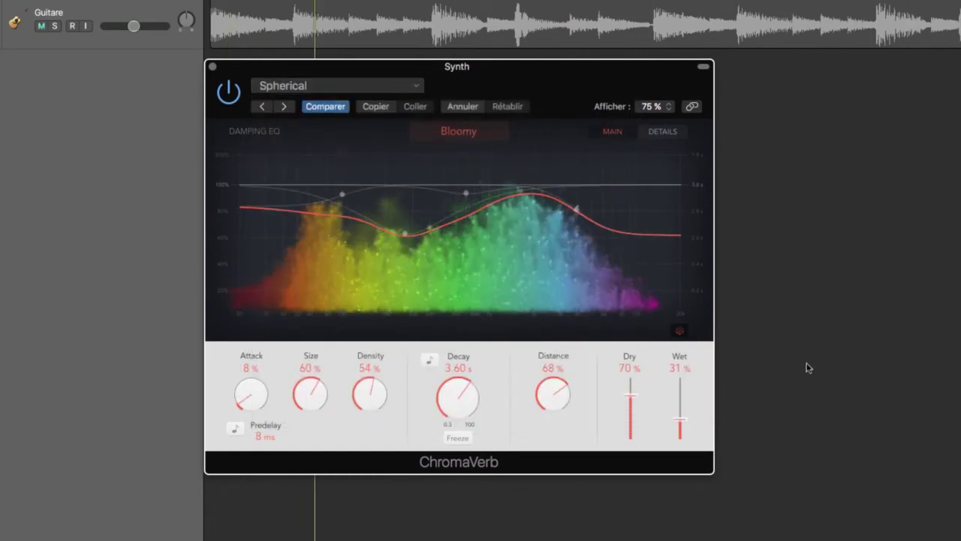
- Audition the Big Room preset from the Rooms category on the Synth reverb
{"action": "left_click", "coordinate": [418, 88]}
{"action": "mouse_move", "coordinate": [453, 364]}
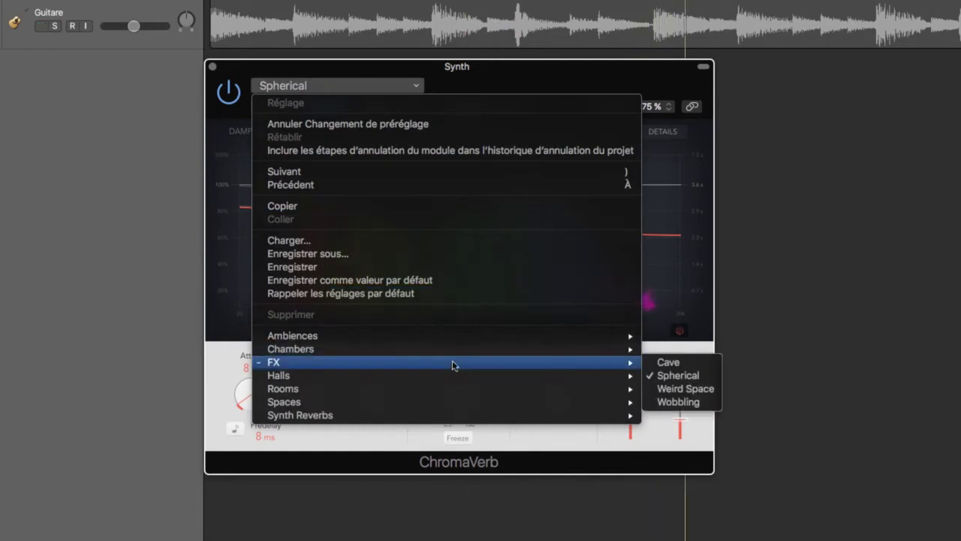
{"action": "mouse_move", "coordinate": [463, 386]}
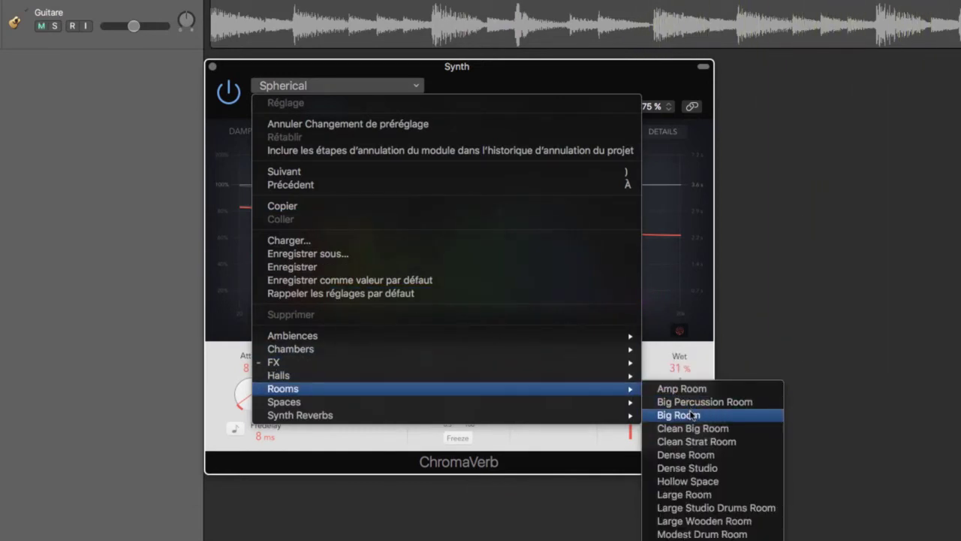
{"action": "left_click", "coordinate": [678, 415]}
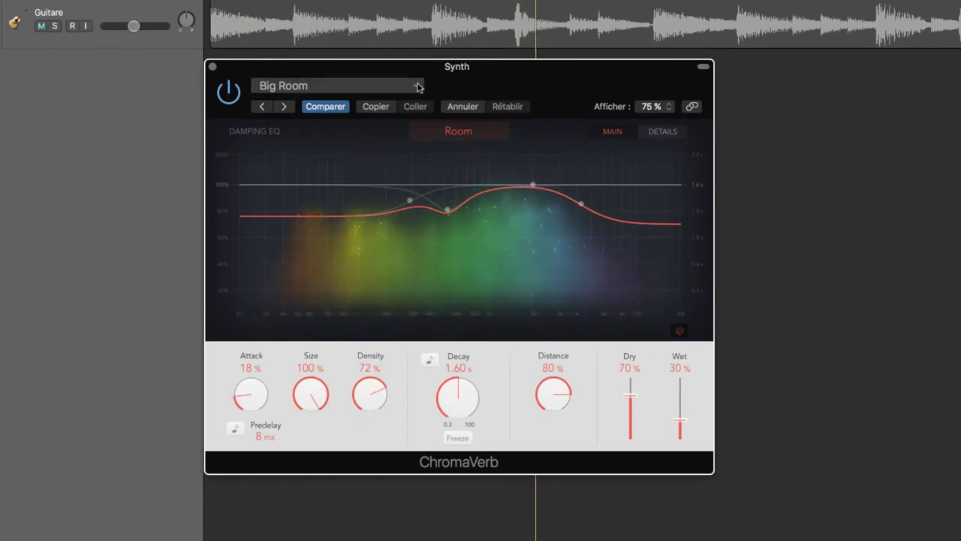
- Audition the Generic Synth Hall preset from the Synth Reverbs category on the Synth track
{"action": "left_click", "coordinate": [418, 87]}
{"action": "mouse_move", "coordinate": [468, 417]}
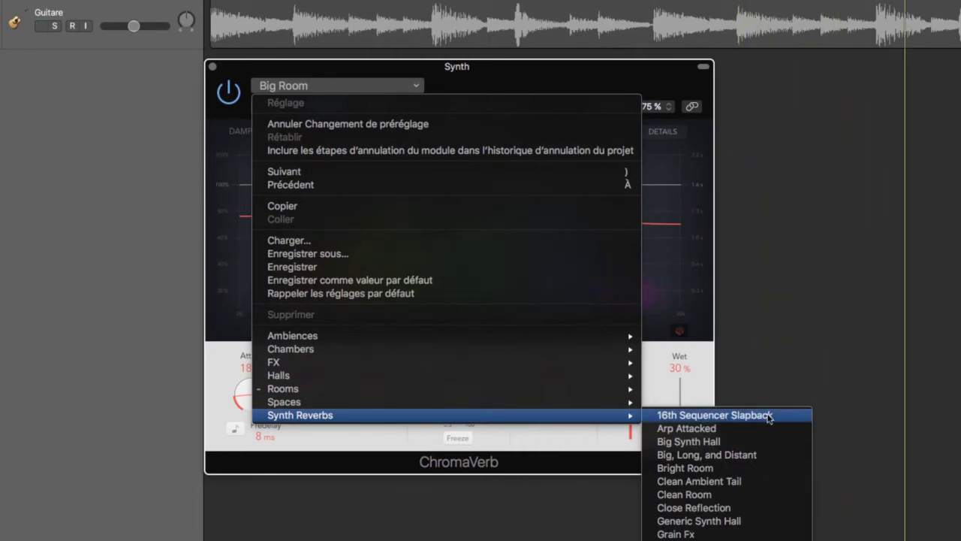
{"action": "left_click", "coordinate": [736, 520]}
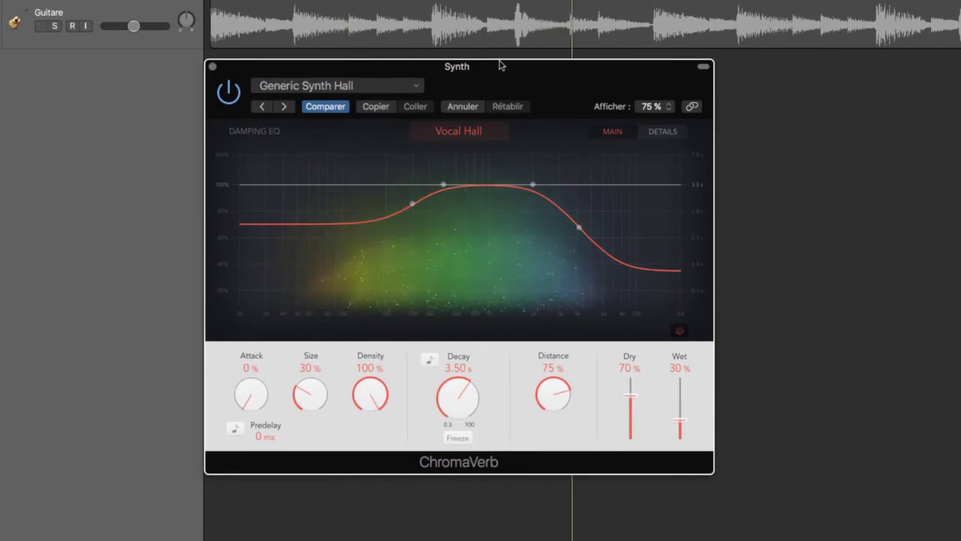
- Audition the Grain Fx preset from the Synth Reverbs category on the Synth track
{"action": "left_click", "coordinate": [422, 87]}
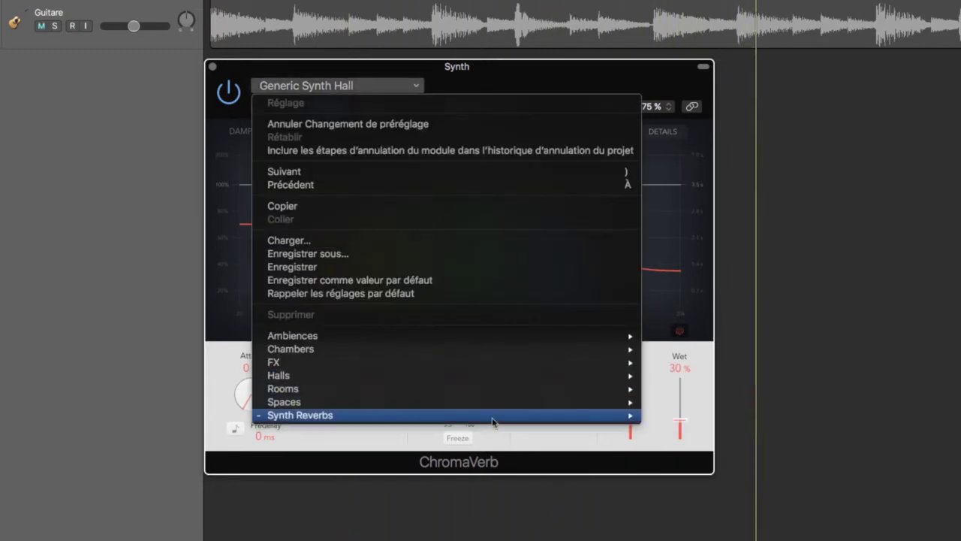
{"action": "mouse_move", "coordinate": [504, 419]}
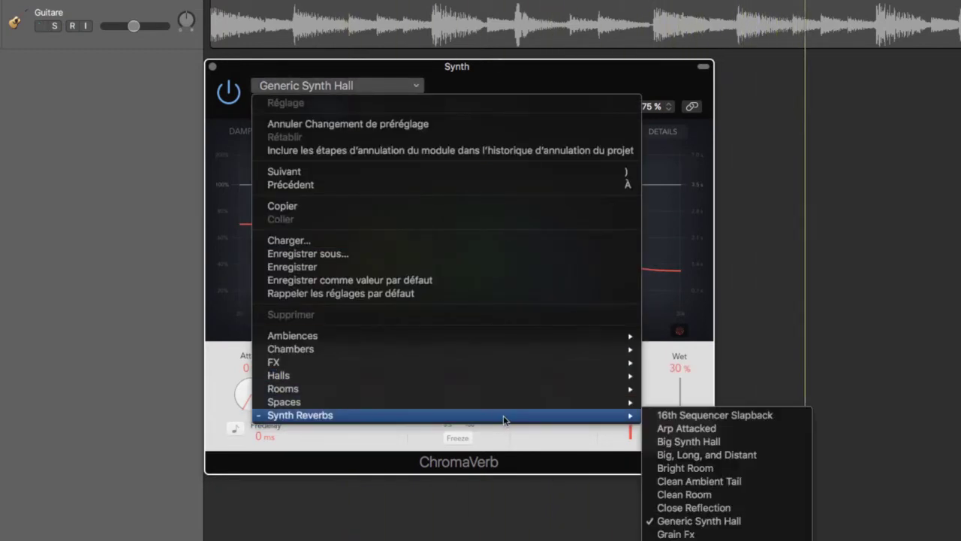
{"action": "left_click", "coordinate": [730, 534]}
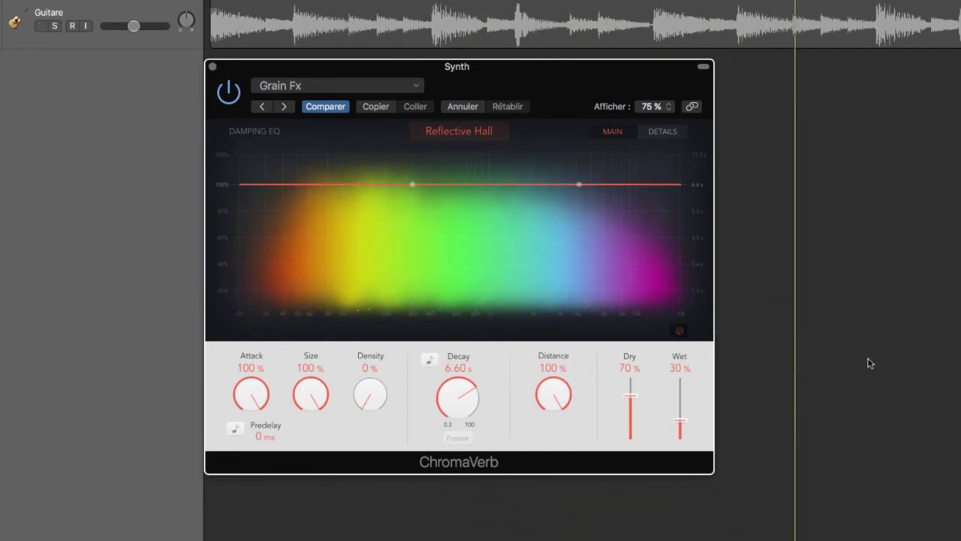
- Load the Piano Chamber preset from the Chambers category for the Synth reverb
{"action": "left_click", "coordinate": [415, 87]}
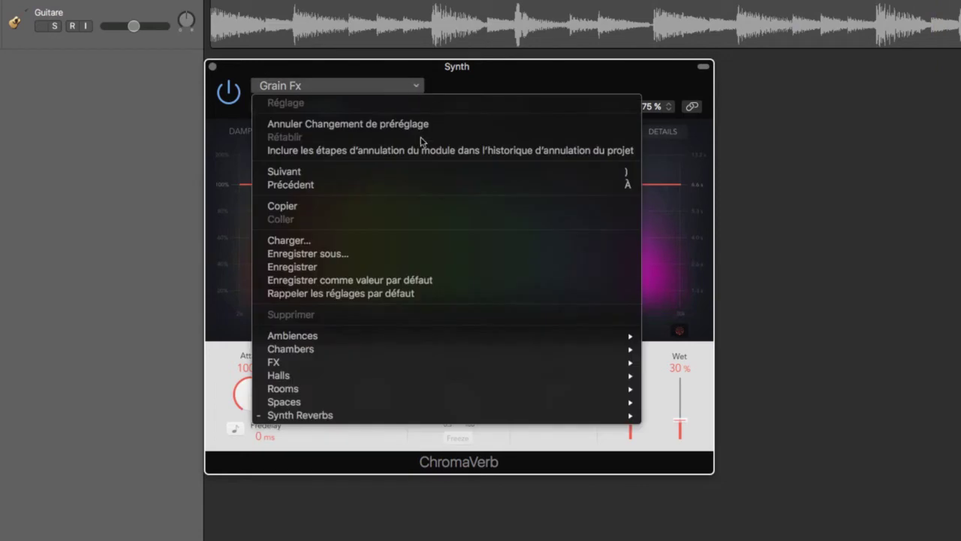
{"action": "mouse_move", "coordinate": [447, 351]}
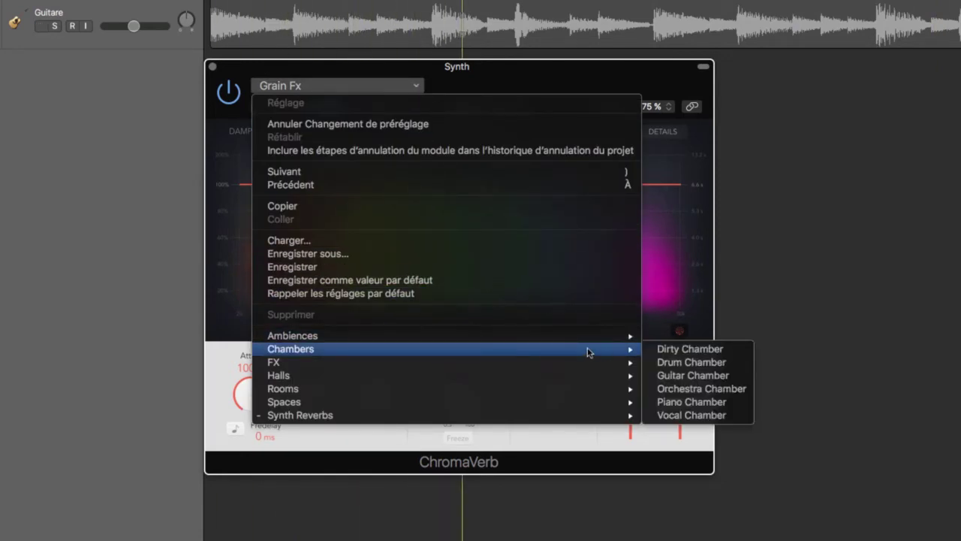
{"action": "left_click", "coordinate": [700, 402]}
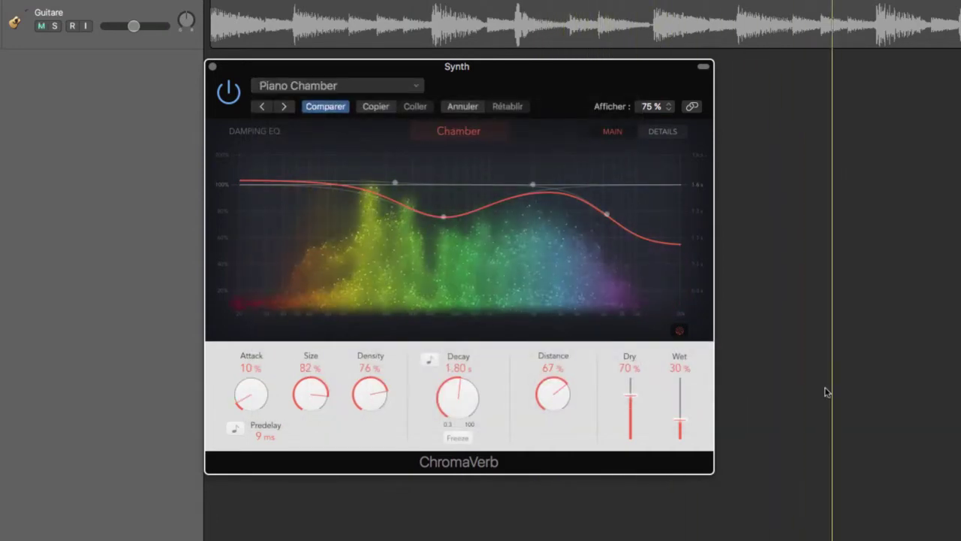
- Try Freeze on the Synth reverb during playback, release it again and stop playback
{"action": "left_click", "coordinate": [458, 438]}
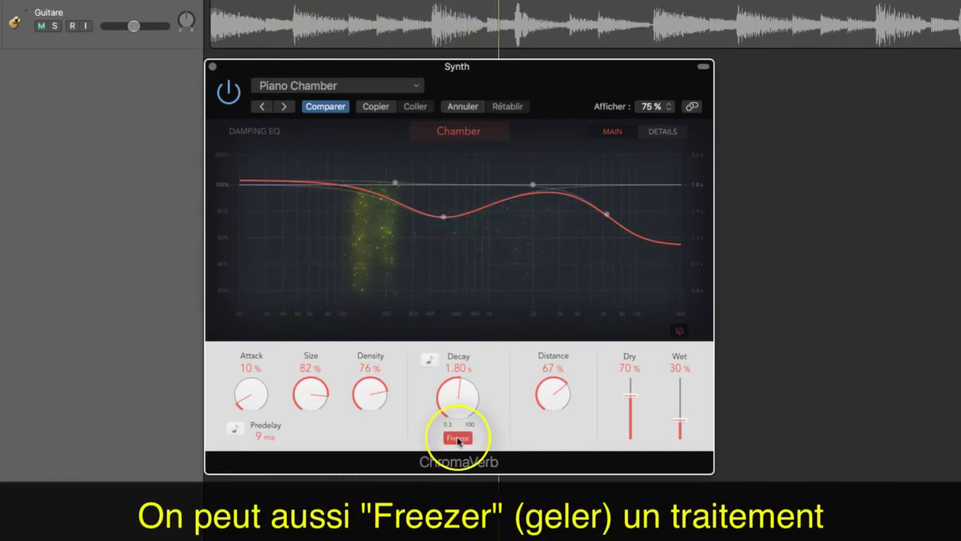
{"action": "left_click", "coordinate": [457, 438]}
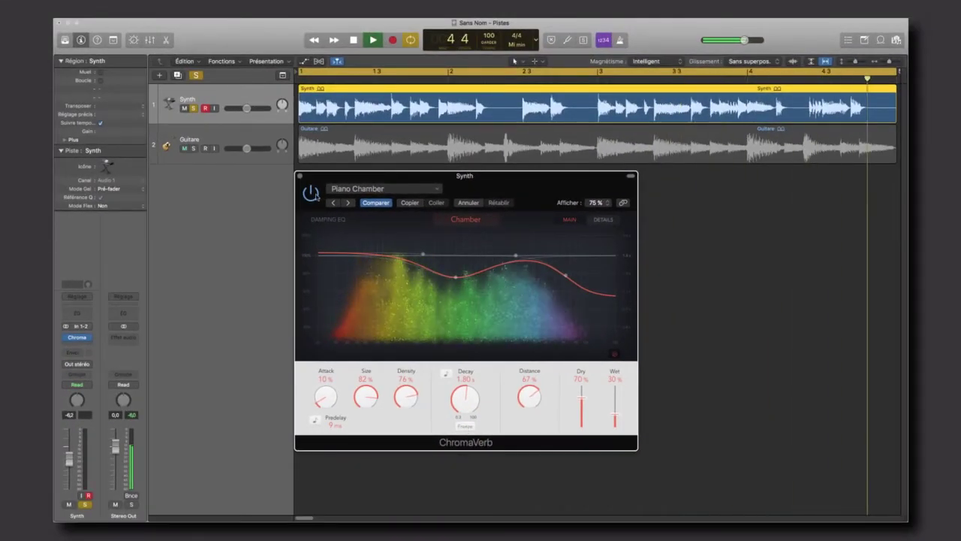
{"action": "key", "text": "space"}
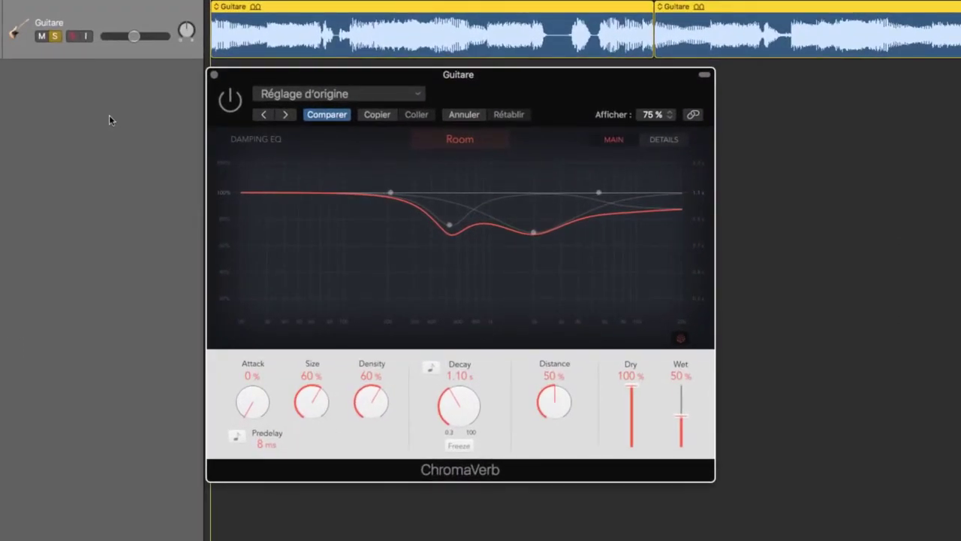
- Play the Guitare track without reverb, then switch its ChromaVerb on to hear the processed sound
{"action": "key", "text": "space"}
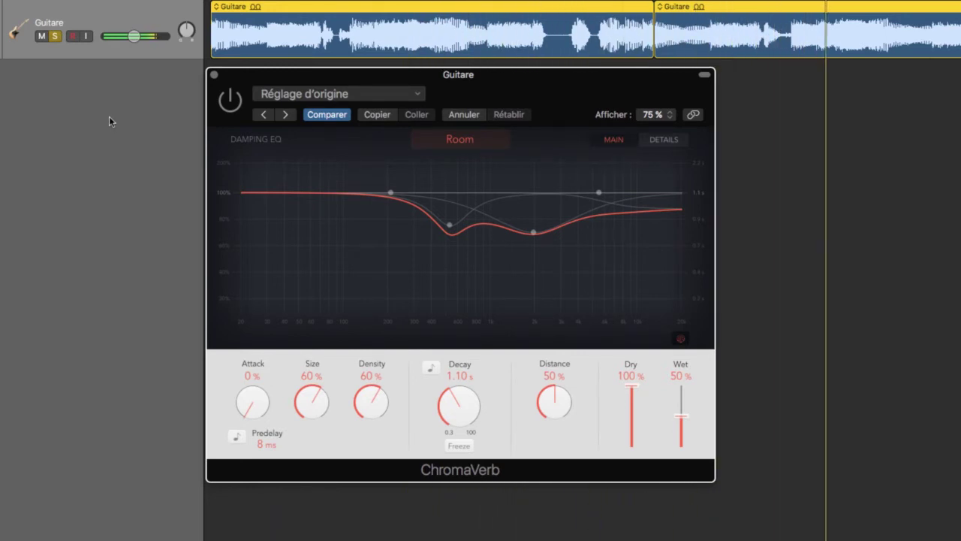
{"action": "left_click", "coordinate": [231, 101]}
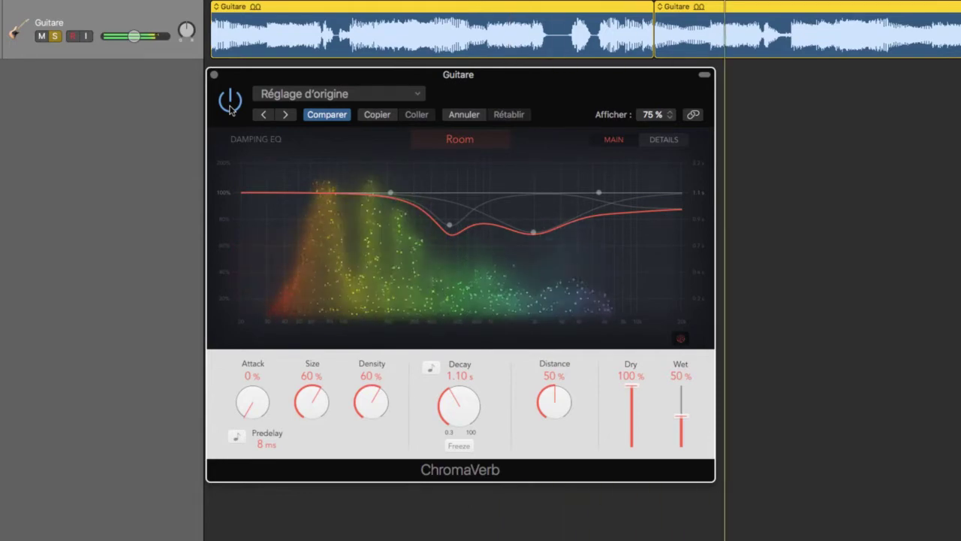
- Load the Guitar Chamber preset from the Chambers category for the Guitare reverb
{"action": "left_click", "coordinate": [410, 95]}
{"action": "mouse_move", "coordinate": [546, 358]}
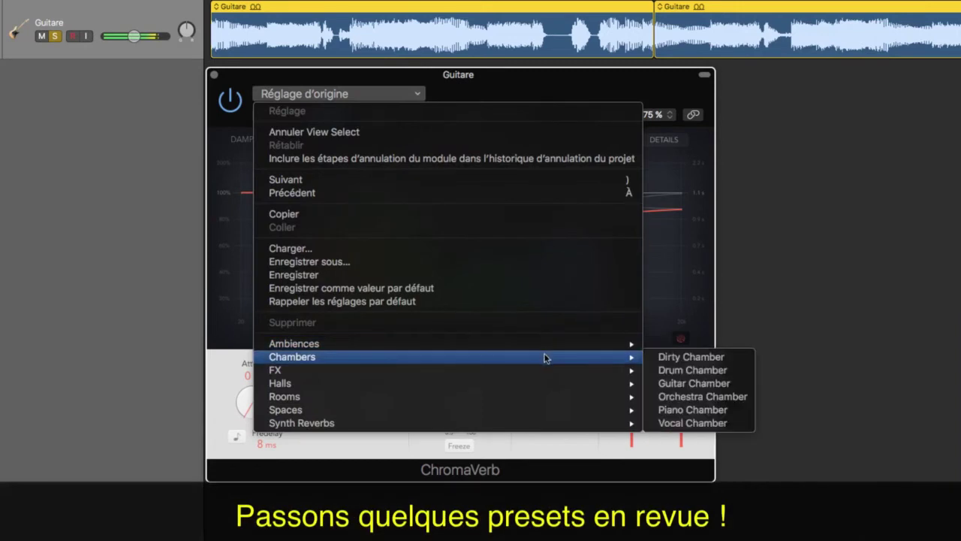
{"action": "left_click", "coordinate": [689, 383]}
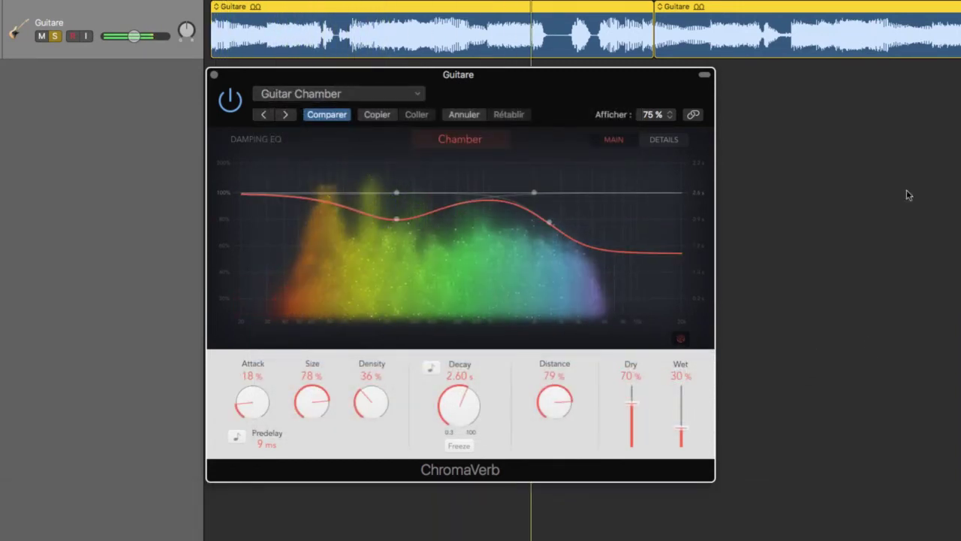
- Audition two presets on the Guitare reverb: Concert Hall from the Halls category, followed by Amp Room from Rooms
{"action": "left_click", "coordinate": [417, 93]}
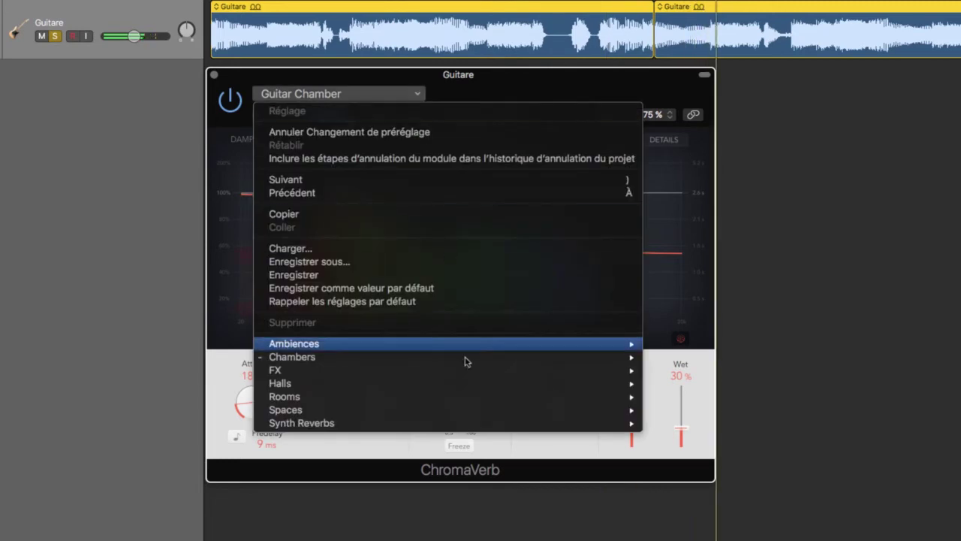
{"action": "mouse_move", "coordinate": [473, 378]}
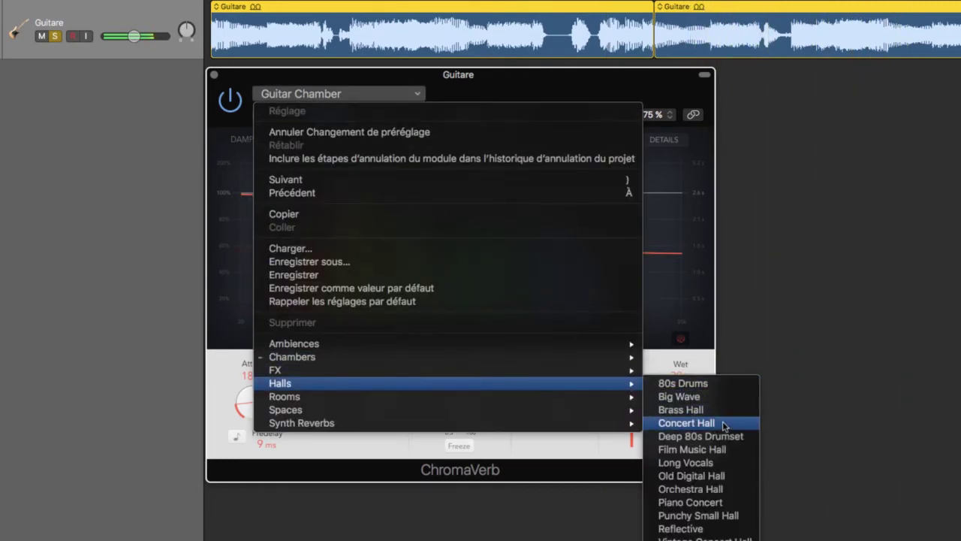
{"action": "left_click", "coordinate": [687, 423]}
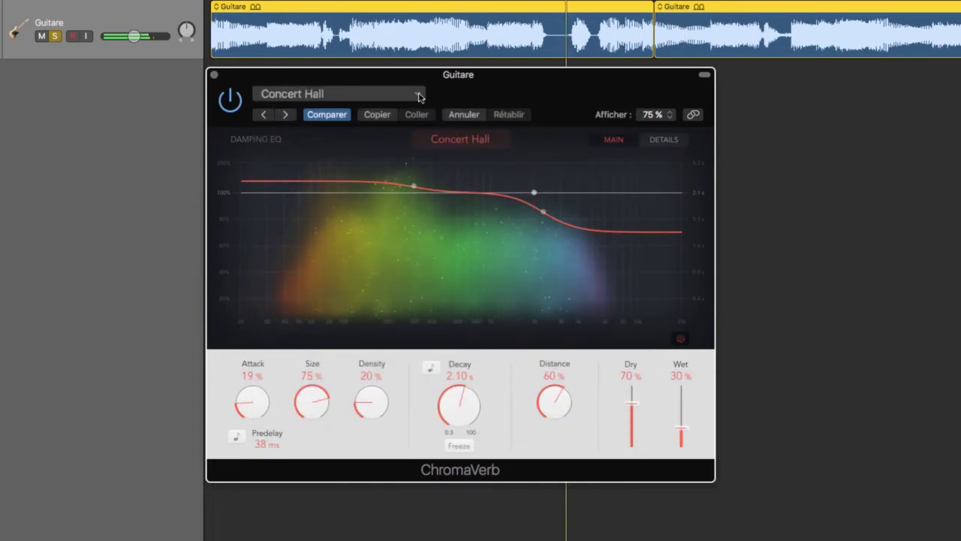
{"action": "left_click", "coordinate": [419, 96]}
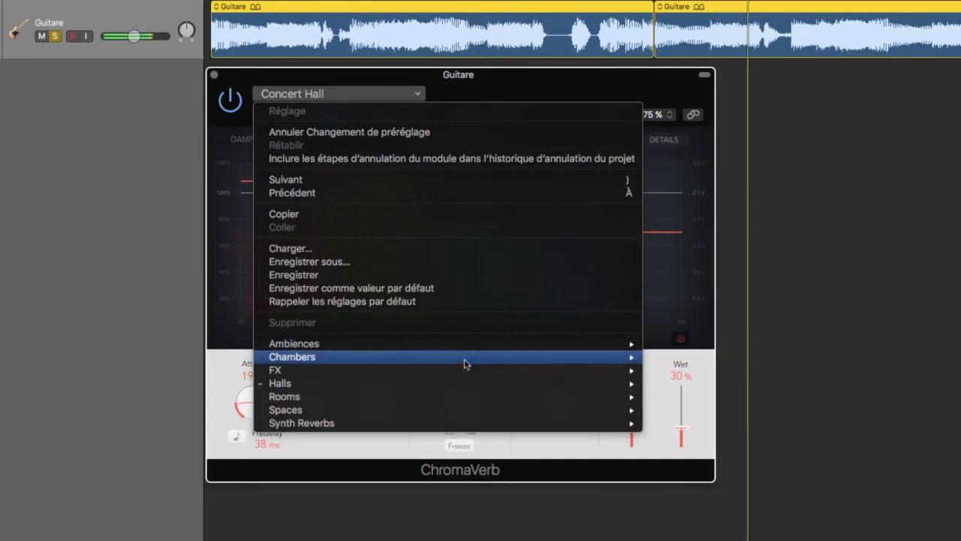
{"action": "mouse_move", "coordinate": [473, 396]}
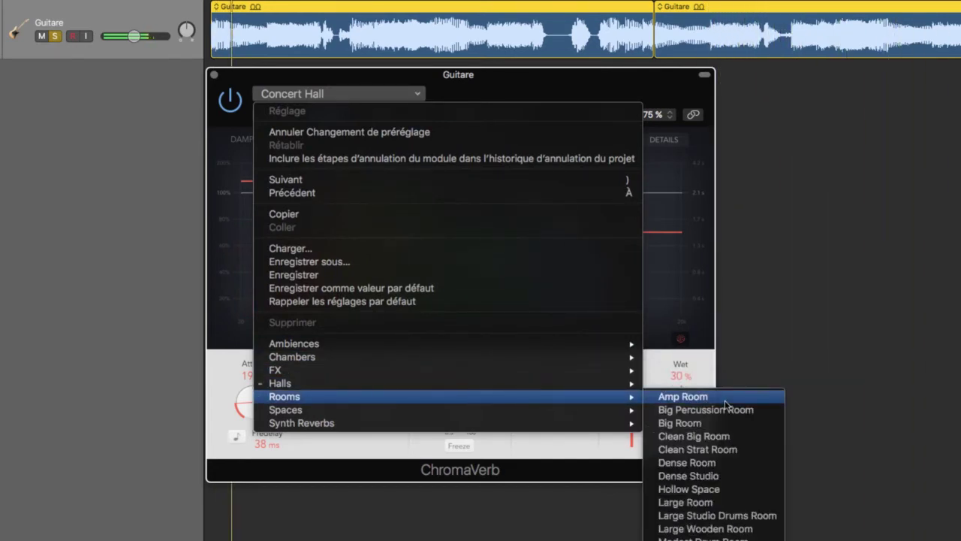
{"action": "left_click", "coordinate": [682, 397]}
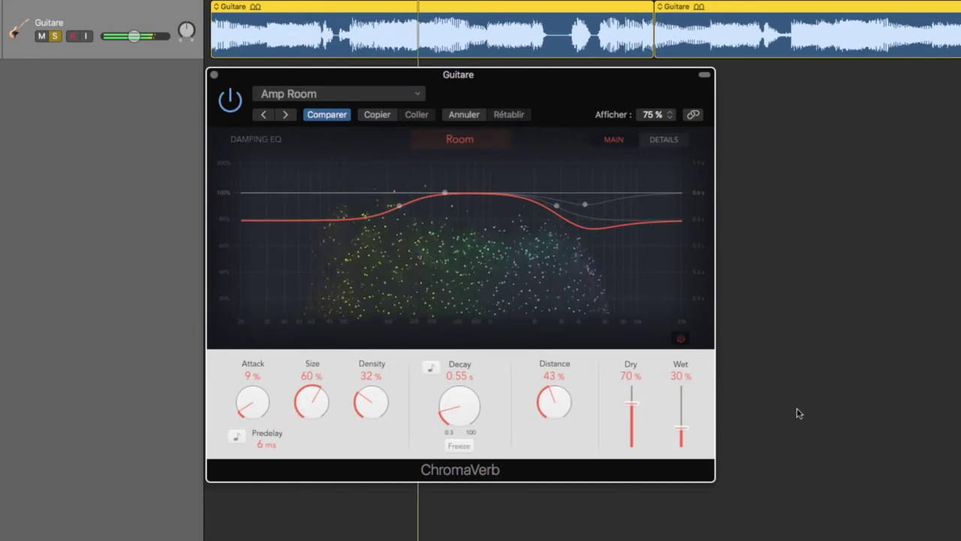
- Audition the Clean Strat Room preset, followed by Large Wooden Room, both from the Rooms category, on the Guitare reverb
{"action": "left_click", "coordinate": [417, 96]}
{"action": "mouse_move", "coordinate": [547, 398]}
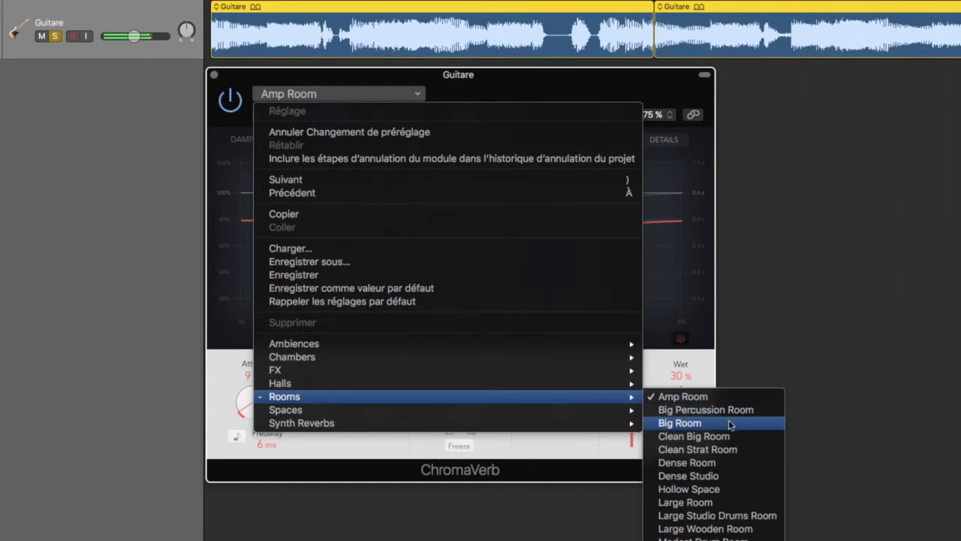
{"action": "left_click", "coordinate": [729, 449]}
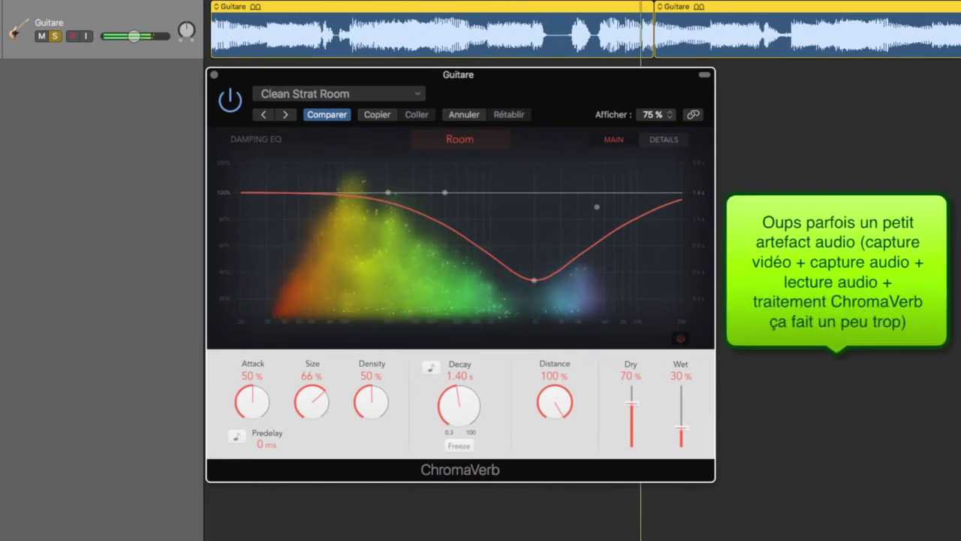
{"action": "left_click", "coordinate": [418, 94]}
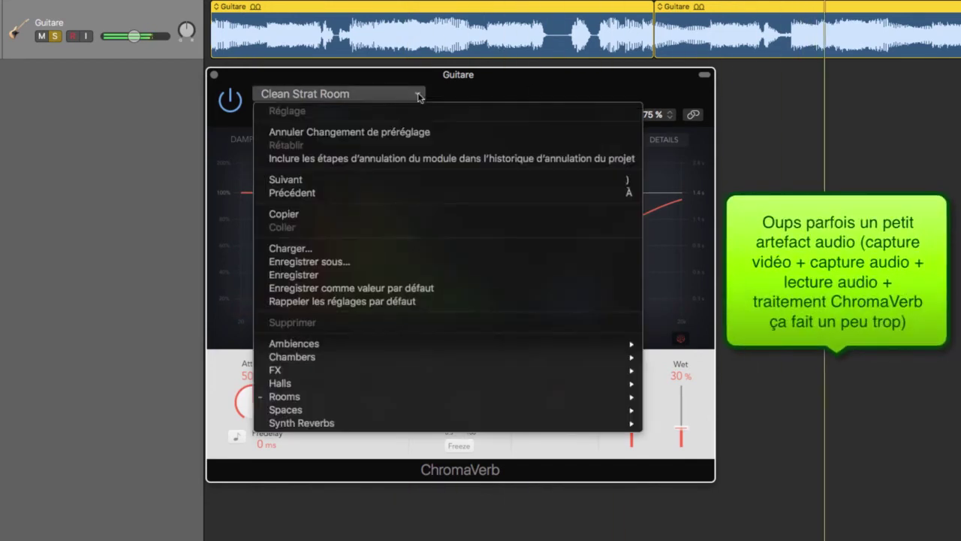
{"action": "mouse_move", "coordinate": [597, 383]}
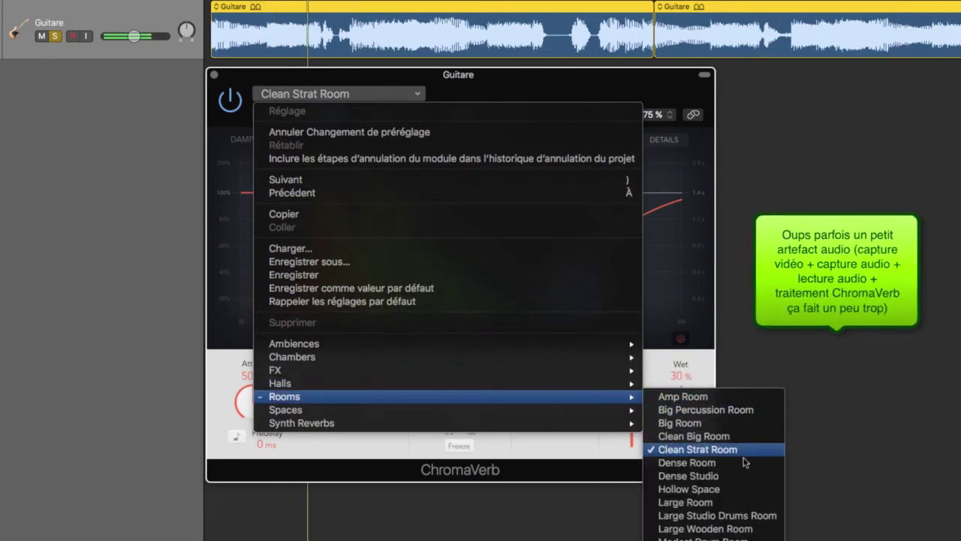
{"action": "left_click", "coordinate": [746, 529]}
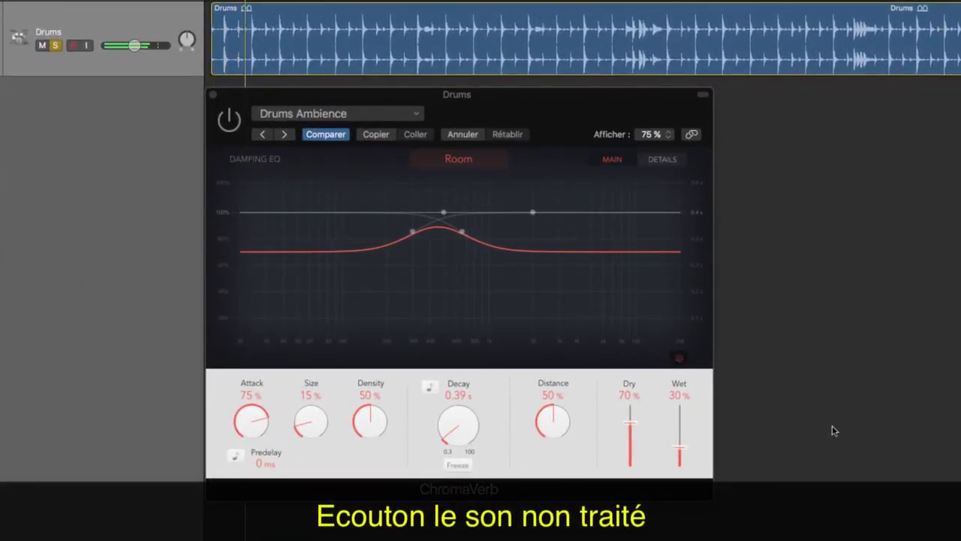
- Switch on ChromaVerb for the Drums track and load the Drum Chamber preset from the Chambers category
{"action": "left_click", "coordinate": [230, 120]}
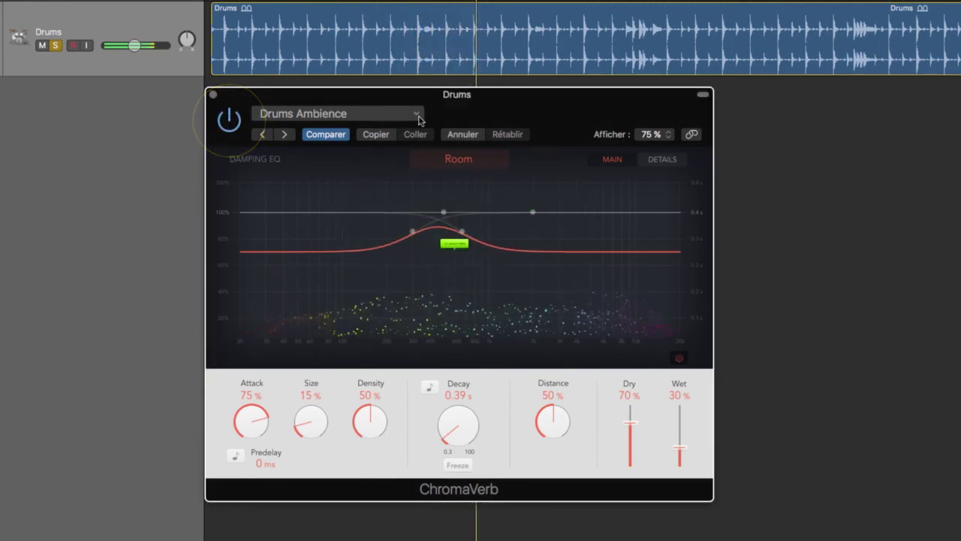
{"action": "left_click", "coordinate": [417, 114]}
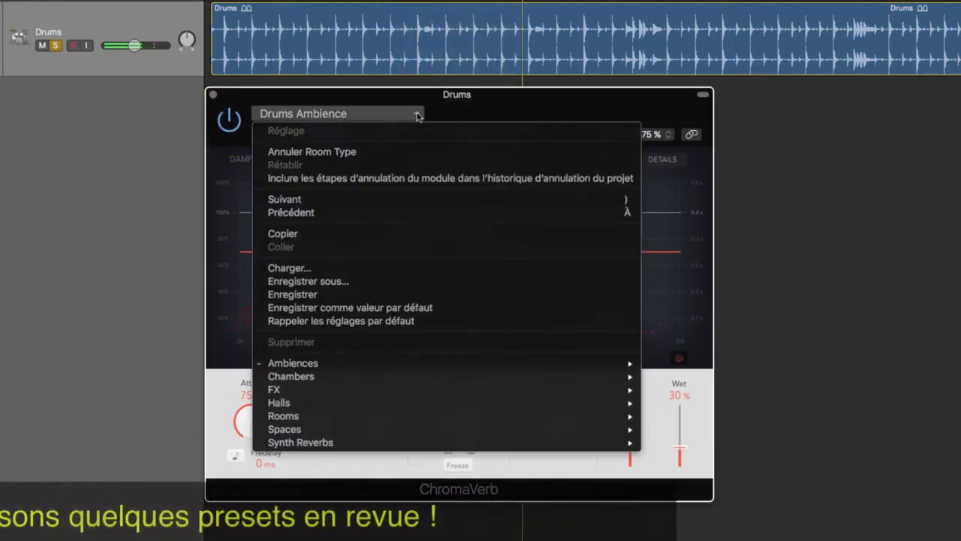
{"action": "mouse_move", "coordinate": [472, 378]}
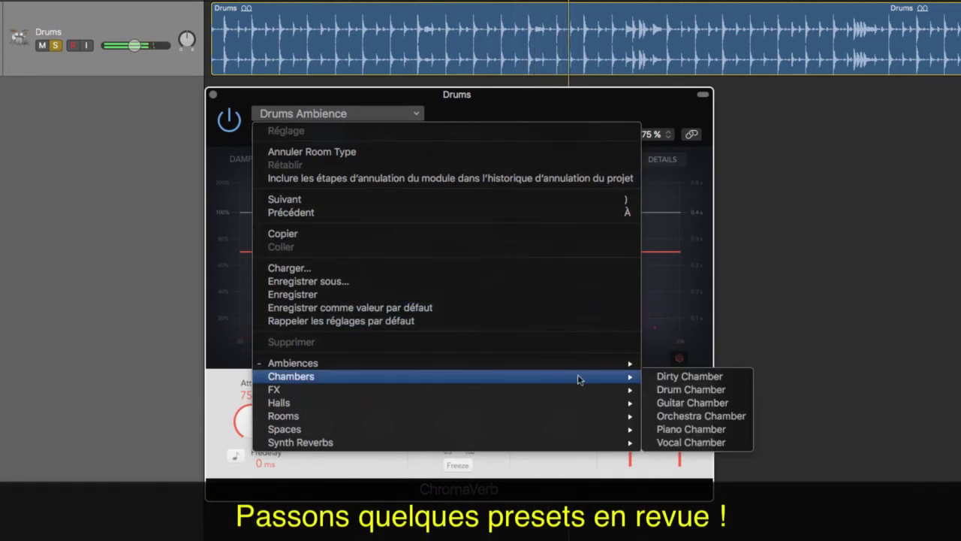
{"action": "left_click", "coordinate": [680, 390]}
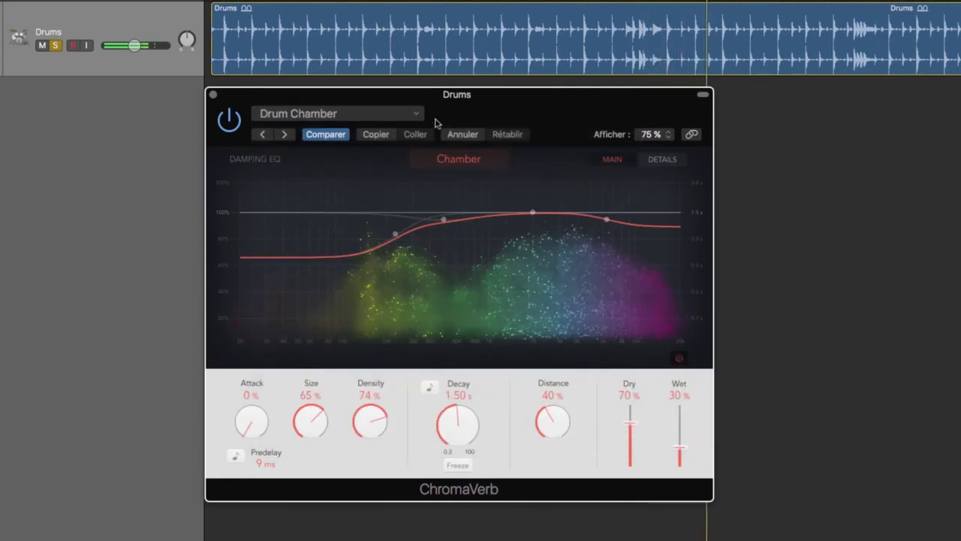
- Audition two presets on the Drums reverb: 80s Drums from the Halls category, followed by Drums Space from Spaces
{"action": "left_click", "coordinate": [418, 117]}
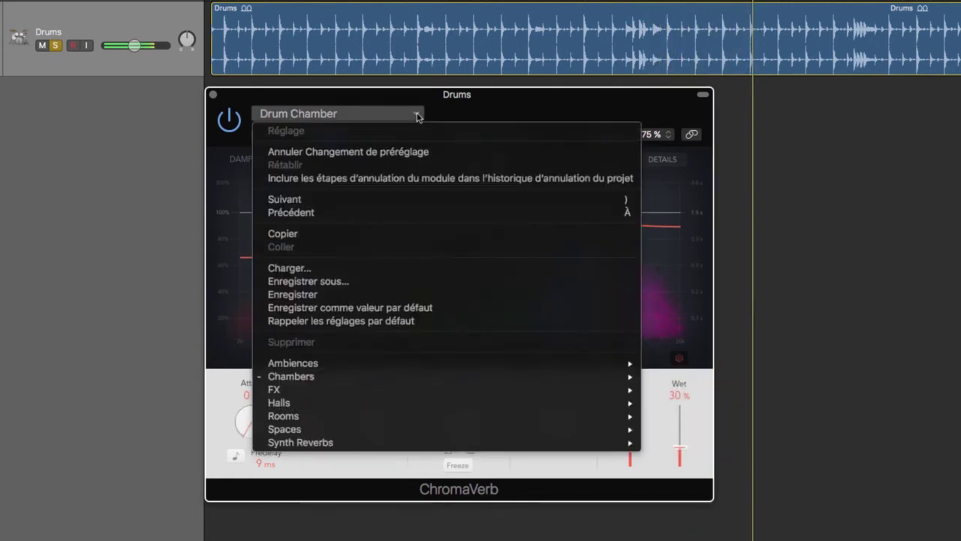
{"action": "mouse_move", "coordinate": [454, 394]}
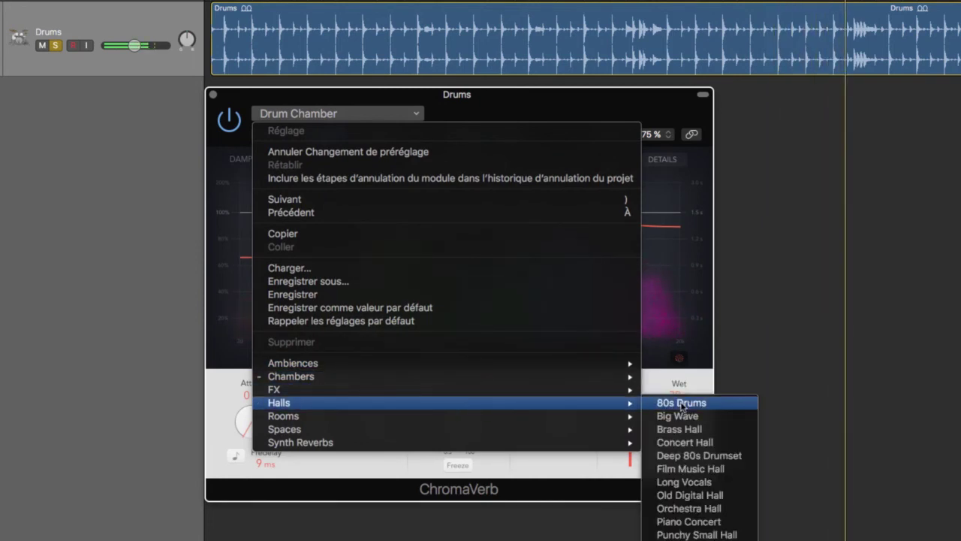
{"action": "left_click", "coordinate": [703, 406]}
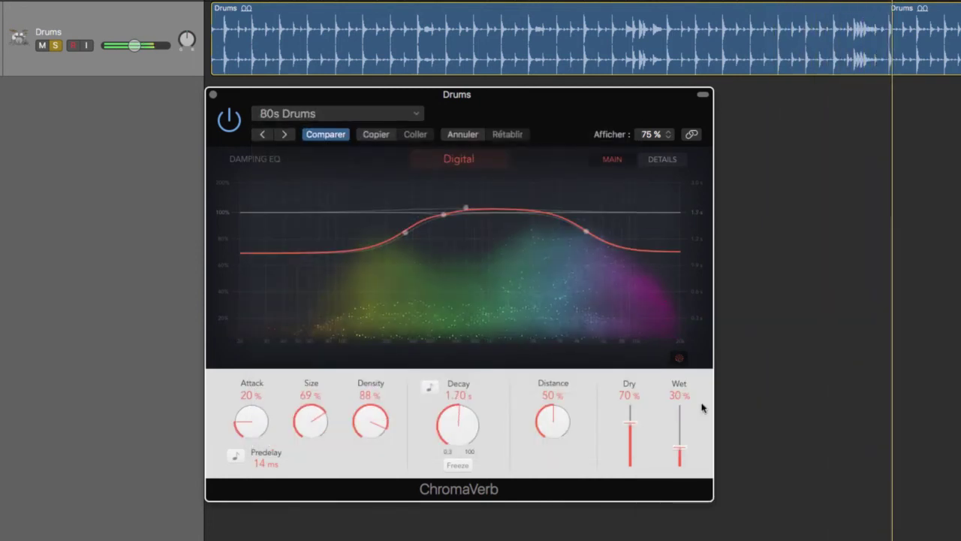
{"action": "left_click", "coordinate": [417, 114]}
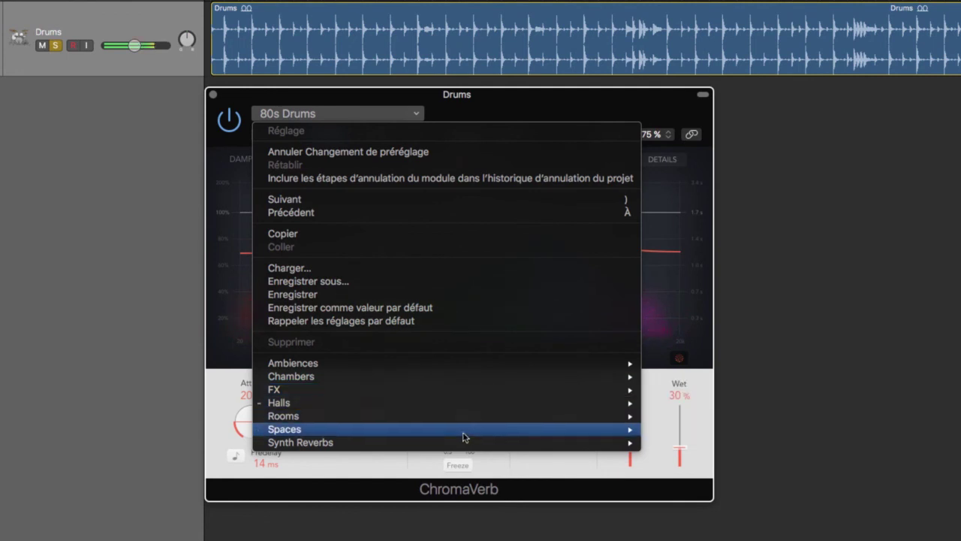
{"action": "mouse_move", "coordinate": [464, 437]}
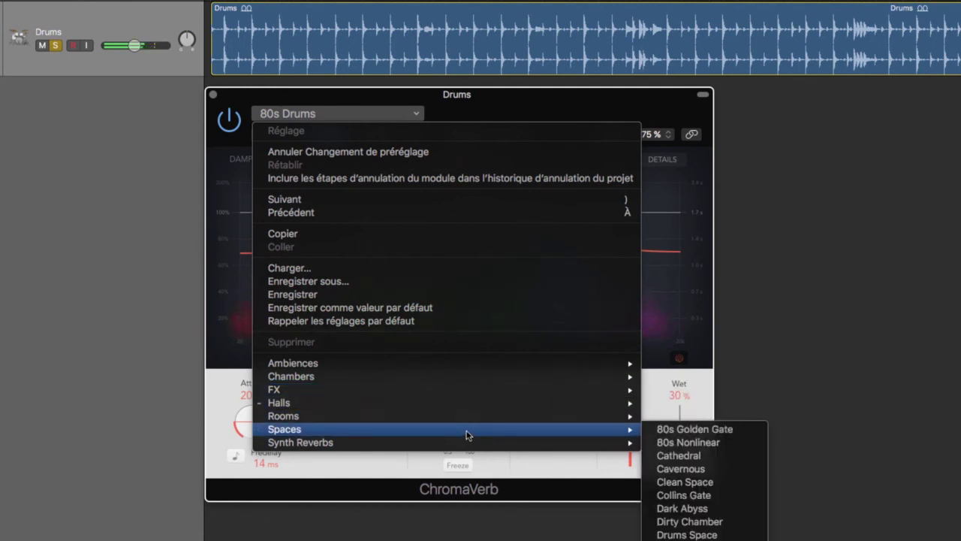
{"action": "left_click", "coordinate": [686, 534]}
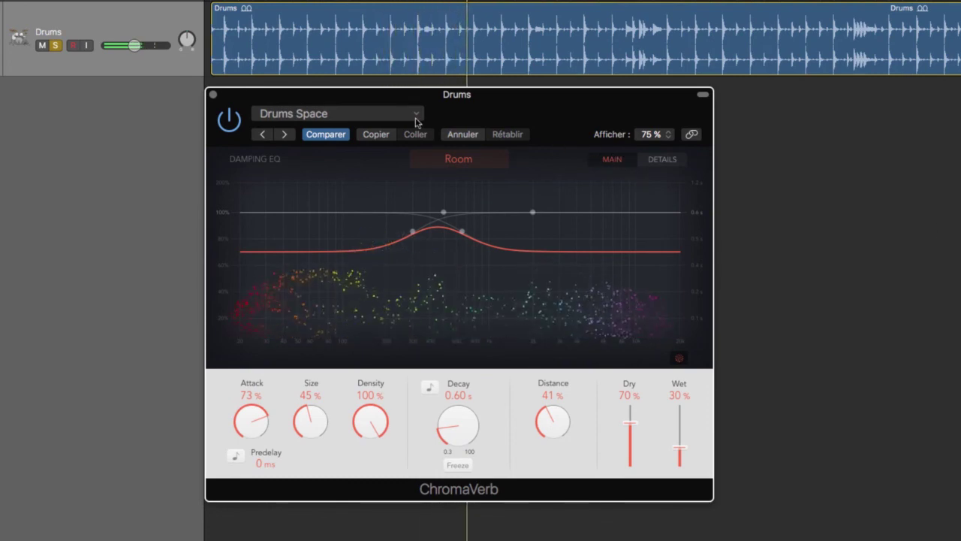
- Load the Large Ambience preset from the Ambiences category for the Drums reverb
{"action": "left_click", "coordinate": [415, 116]}
{"action": "mouse_move", "coordinate": [429, 364]}
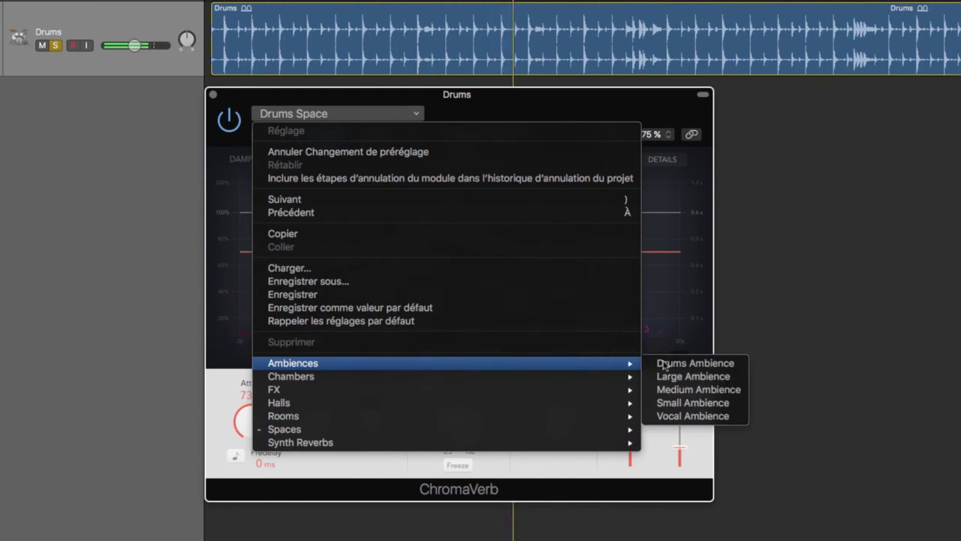
{"action": "left_click", "coordinate": [691, 376]}
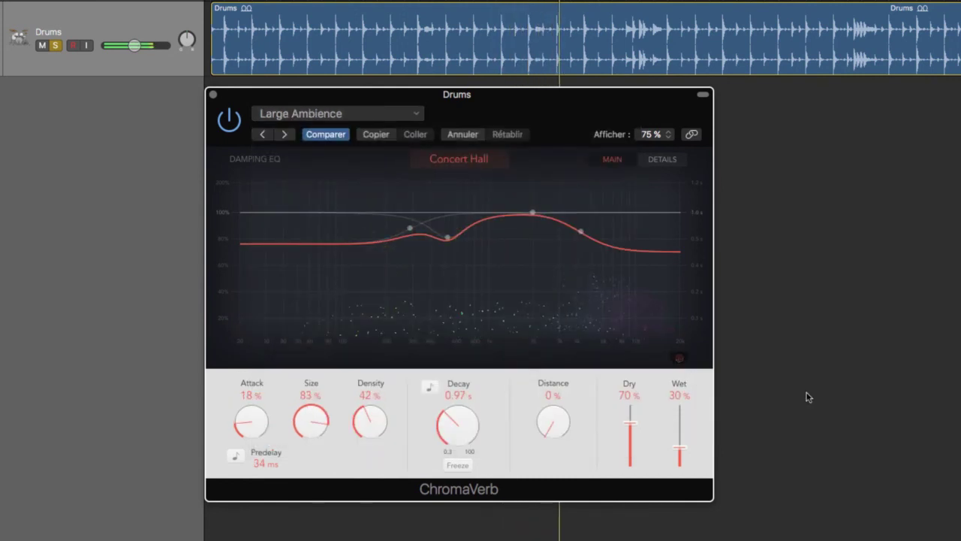